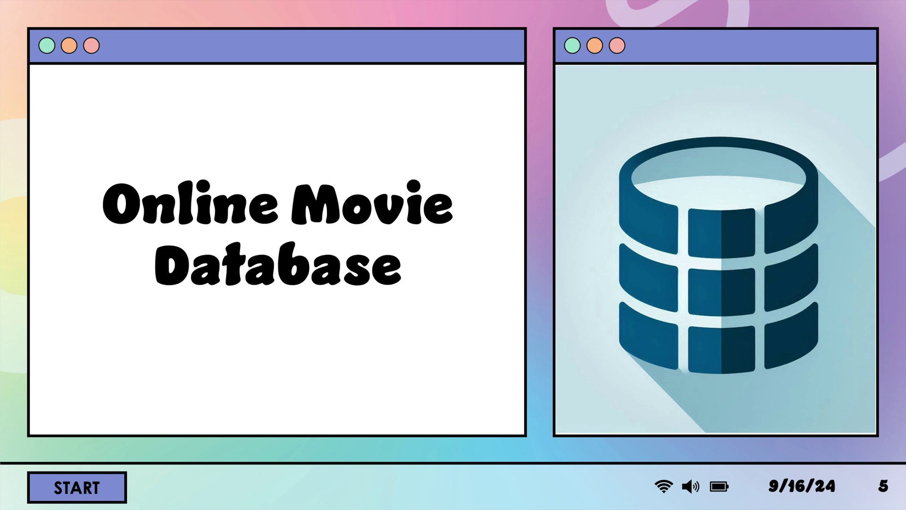
Step: Advance the lesson slides and return to slide 9, 'Elastic Rest URL Format'
key("Right")
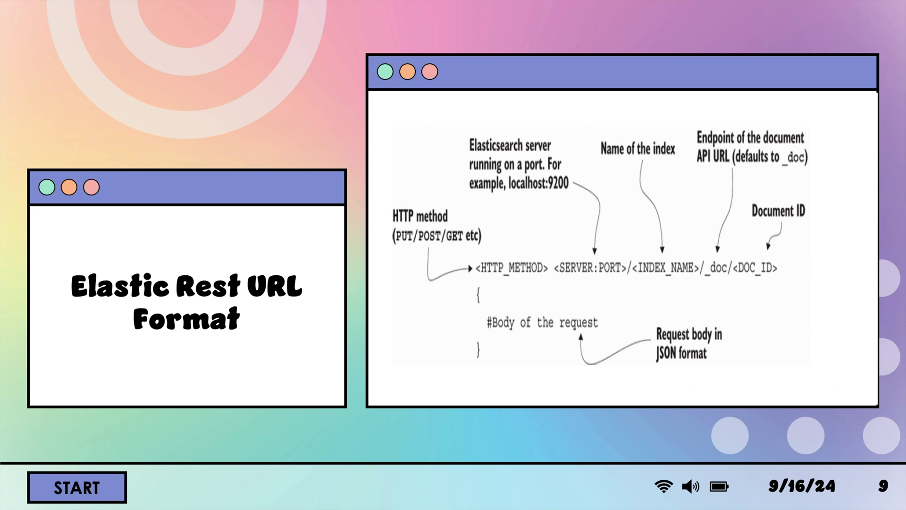
key("Right")
type("cd elasticsearch")
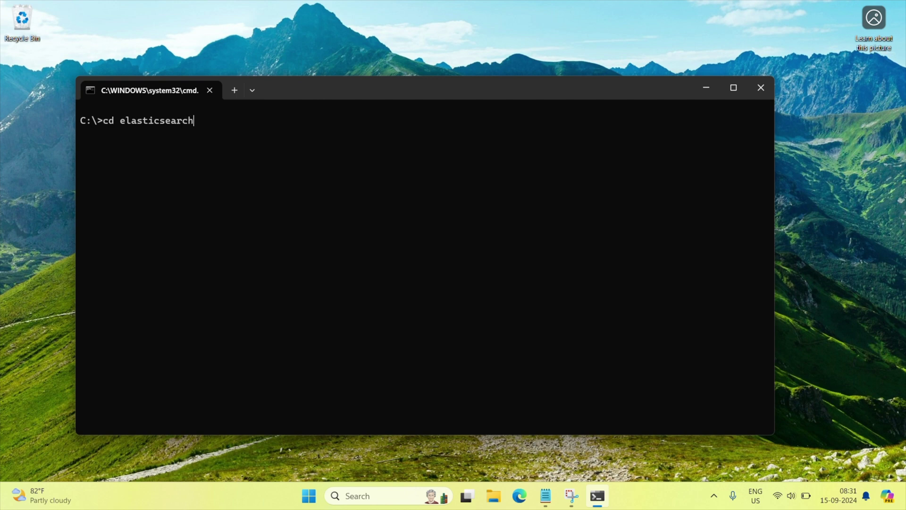
Step: Run elasticsearch.bat from C:\elasticsearch\elasticsearch-8.15.0\bin after clearing the screen
key("Return")
type("cd ea")
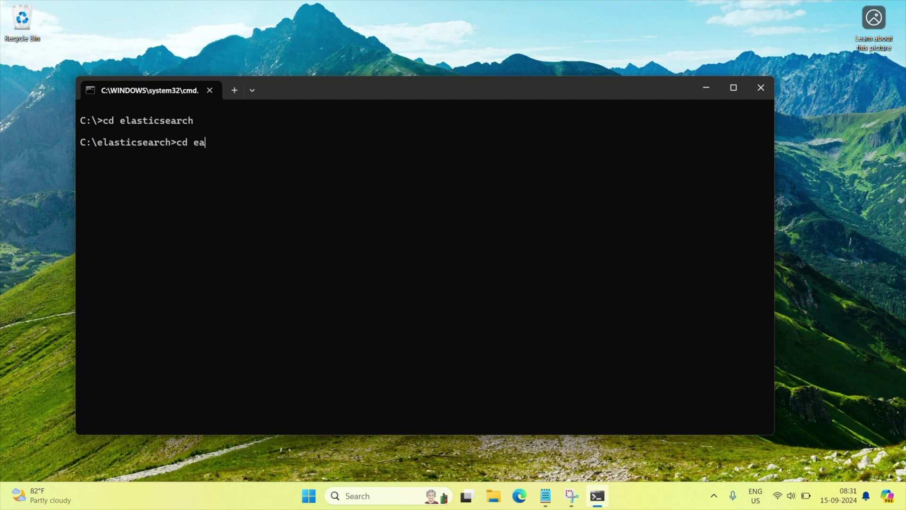
key("BackSpace")
type("la")
key("Tab")
key("Return")
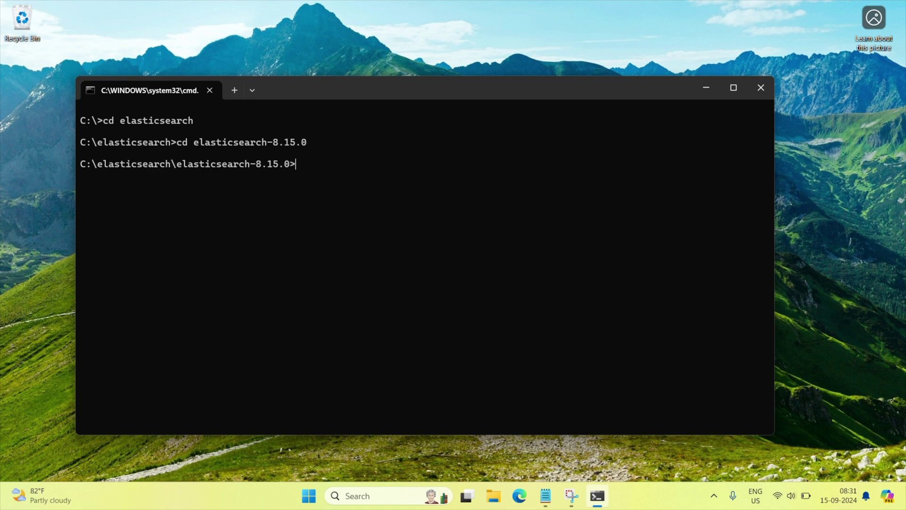
type("cd")
type(" bin")
key("Return")
type("cls")
key("Return")
type("elas")
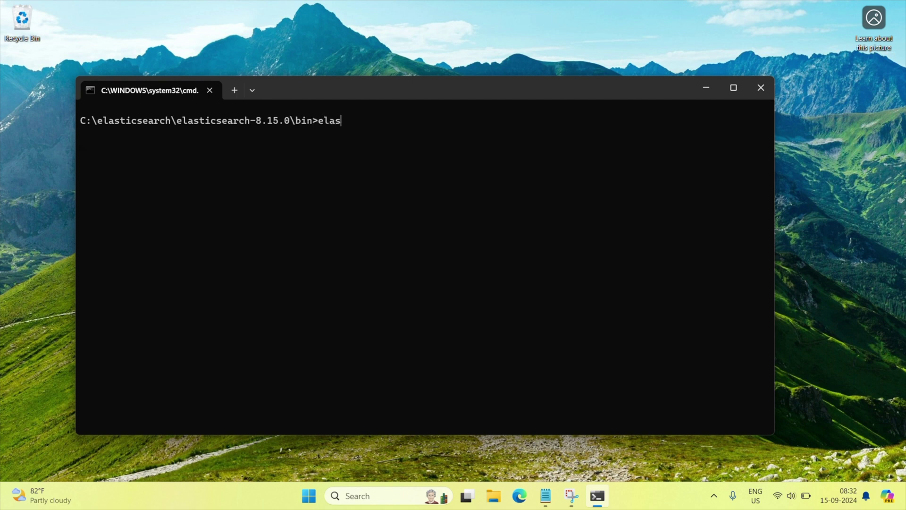
type("ticsearch.")
type("bat")
key("Return")
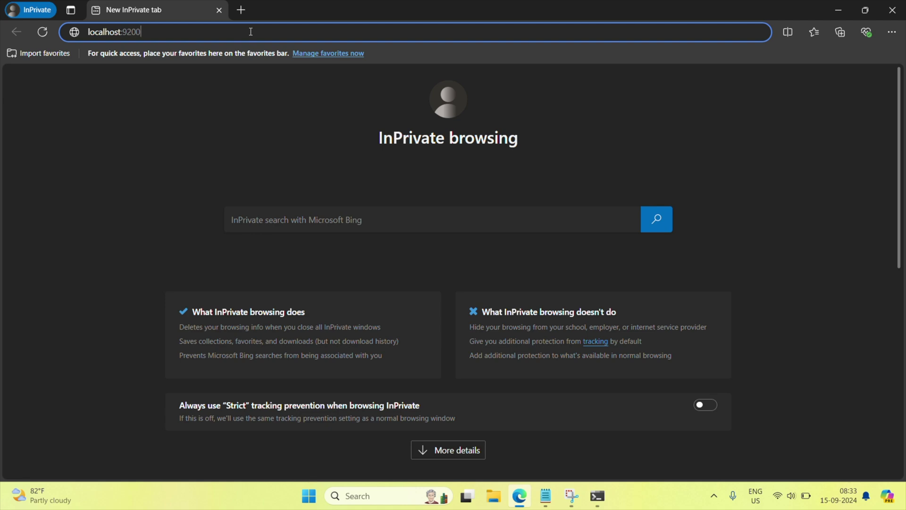
Step: Load localhost:9200 to see the cluster JSON, then open a new PowerShell terminal tab
key("Return")
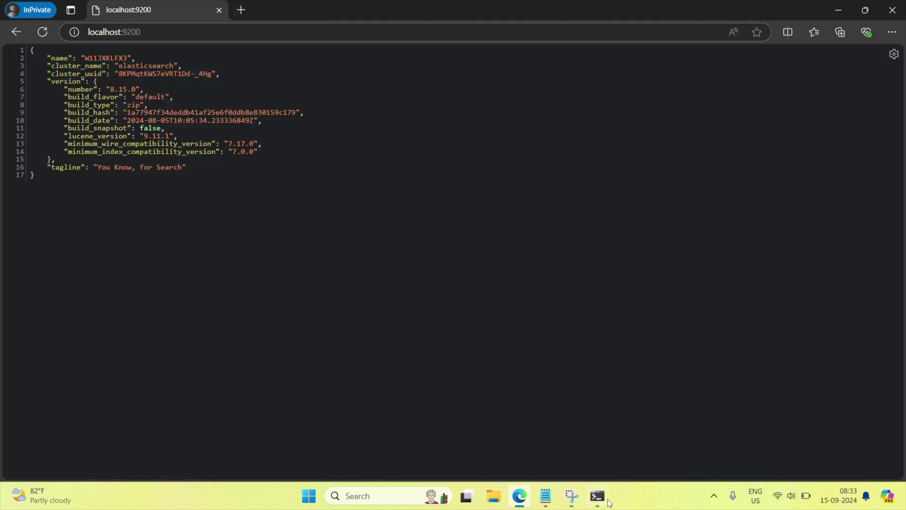
left_click(597, 495)
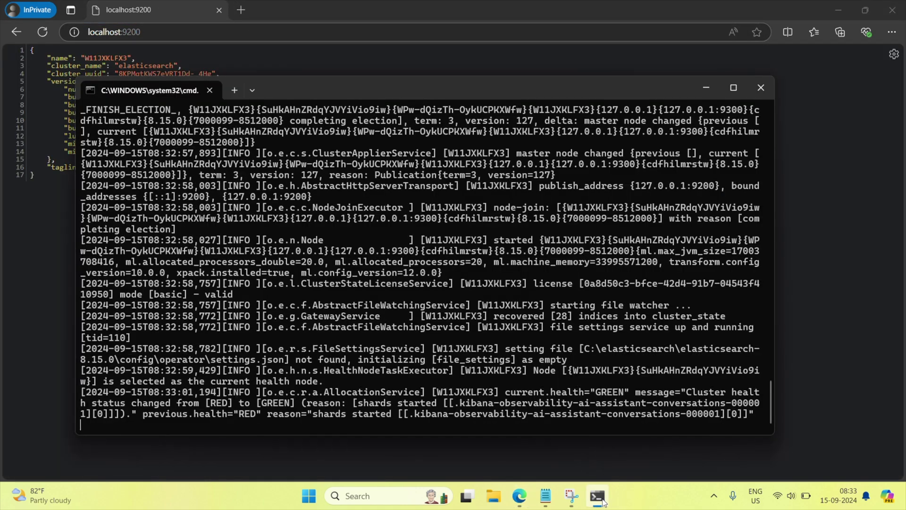
left_click(236, 91)
type("cd")
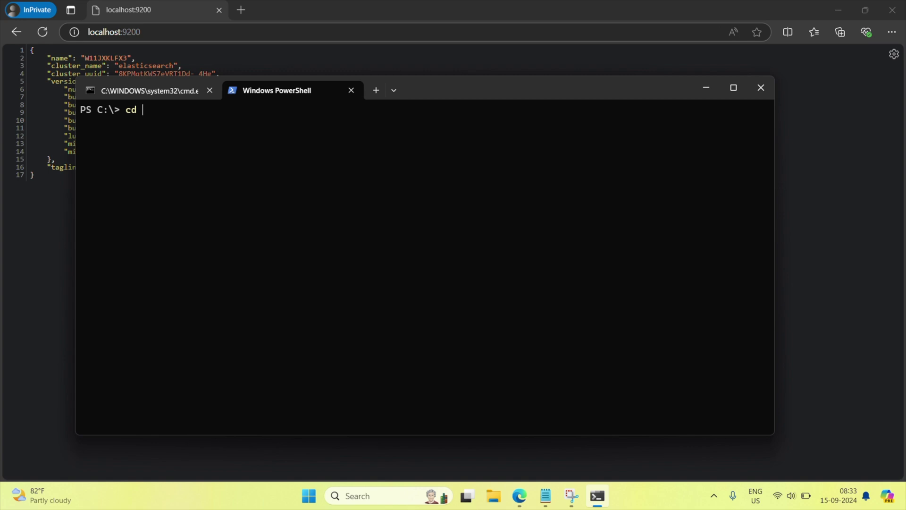
type(" Kiban")
Step: Run .\kibana.bat from the kibana-8.15.1\bin folder until Kibana reports available
key("Tab")
key("Return")
type("cd bi")
key("Tab")
key("Return")
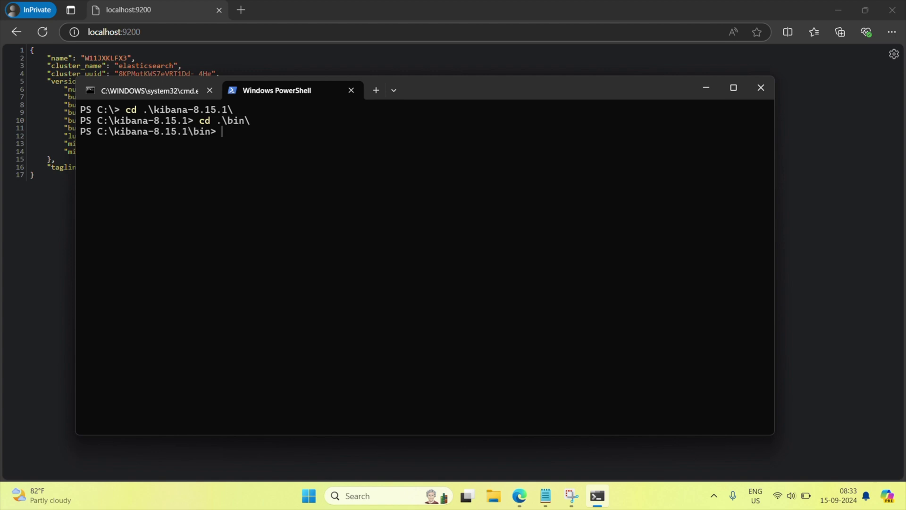
type("kiban")
key("Tab")
key("Return")
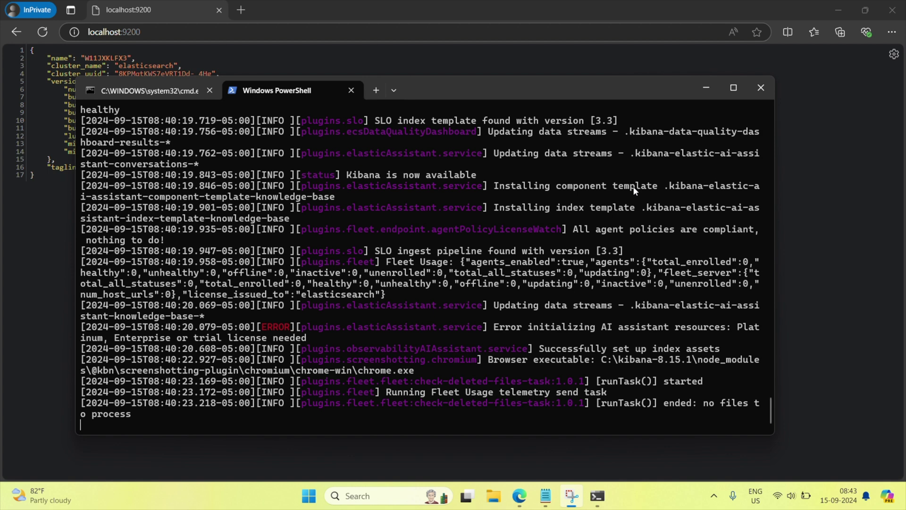
Step: Load localhost:5601, choose Explore on my own, and open Management > Dev Tools
key("Return")
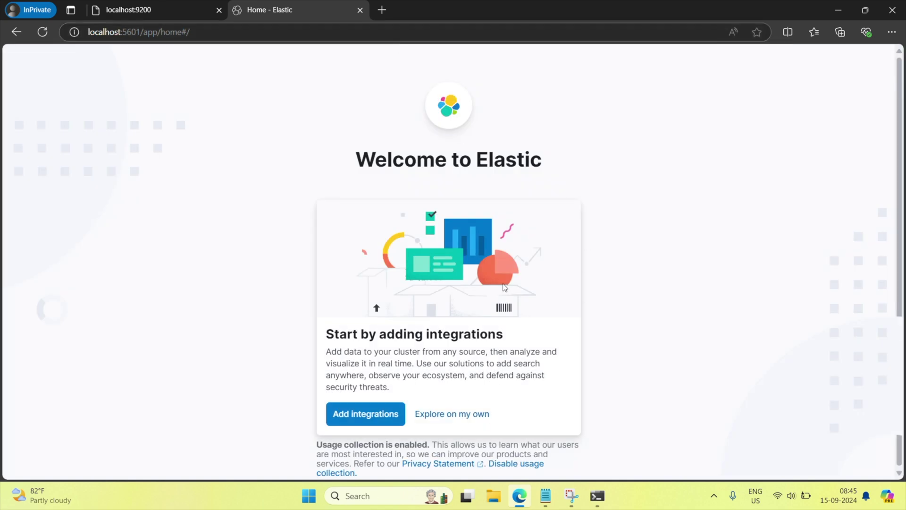
left_click(465, 417)
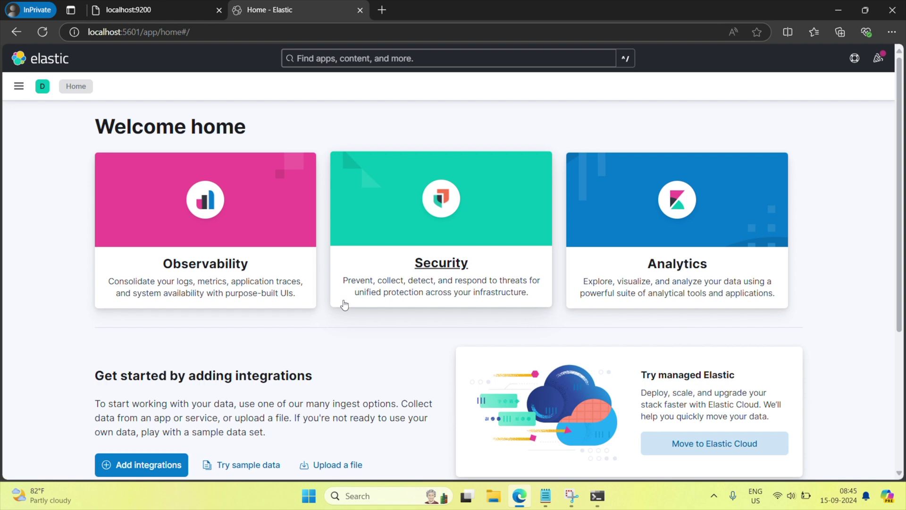
left_click(16, 87)
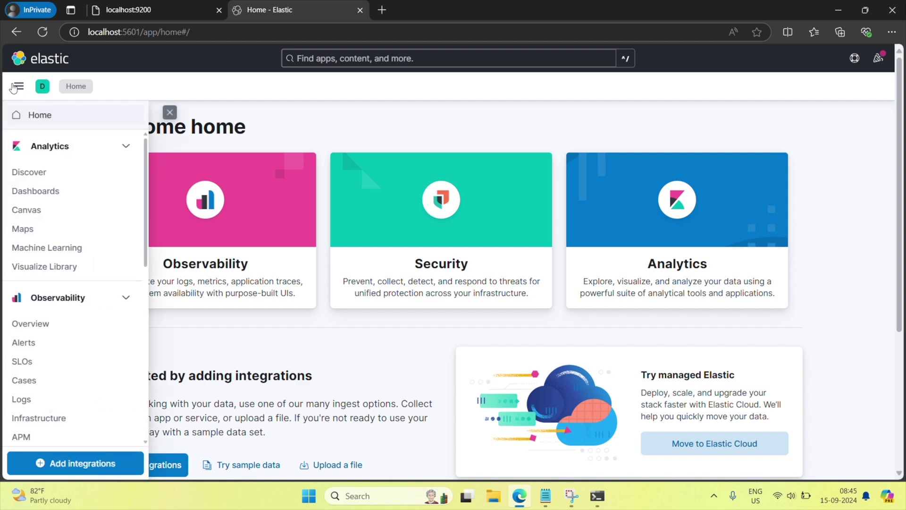
scroll(85, 267, "down", 3)
scroll(85, 267, "up", 3)
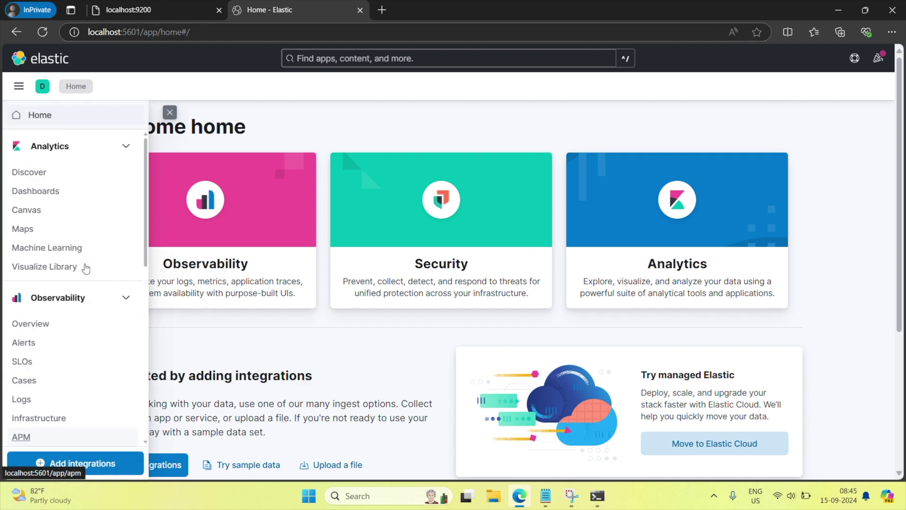
left_click(127, 146)
left_click(126, 180)
left_click(129, 212)
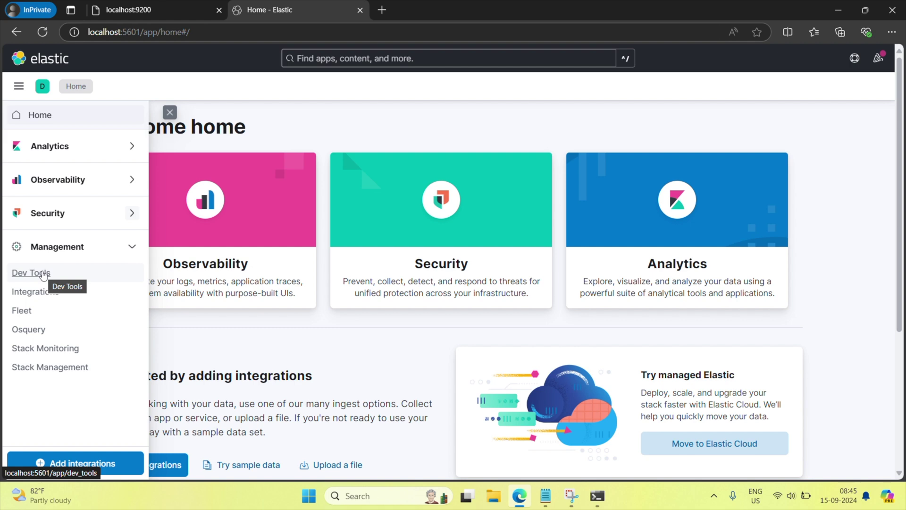
left_click(32, 273)
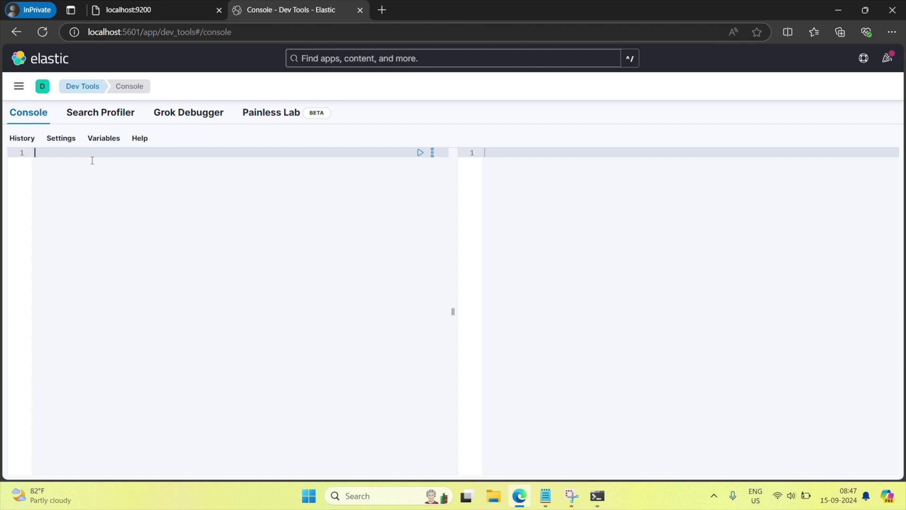
type("PUT ")
type("movi")
type("es/")
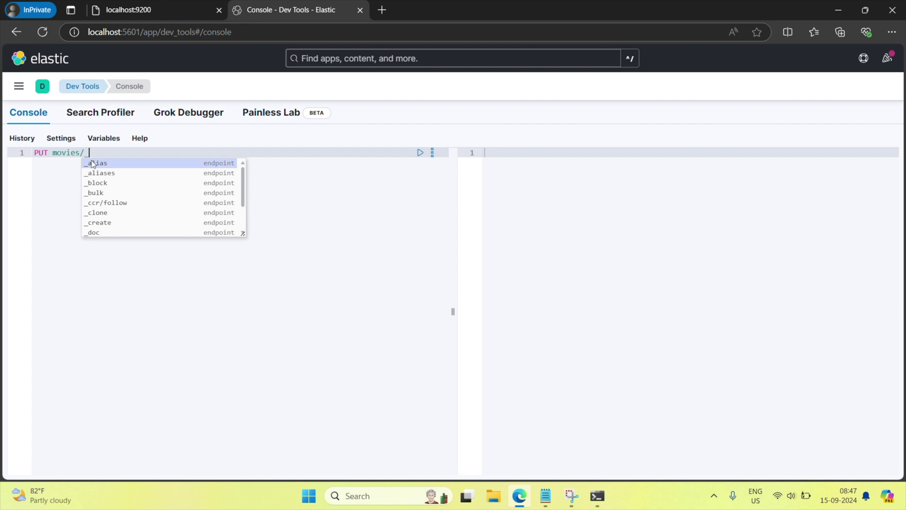
type("_o")
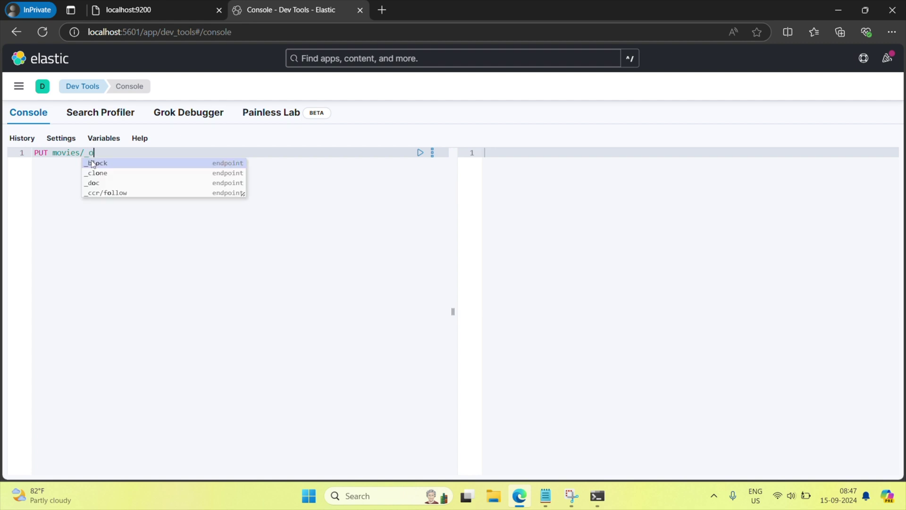
Step: Enter PUT movies/_doc/1 and paste the Inception JSON from Notepad as its body
key("BackSpace")
type("doc/")
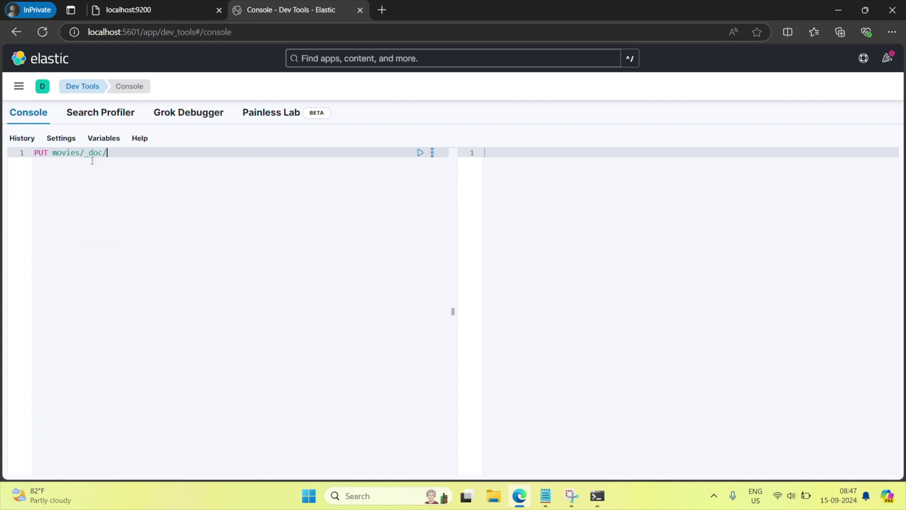
type("1")
key("Return")
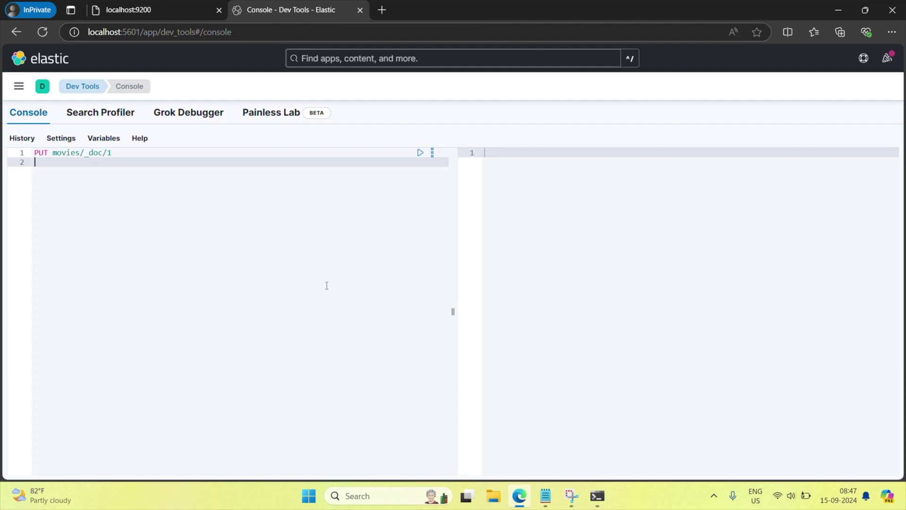
left_click(546, 496)
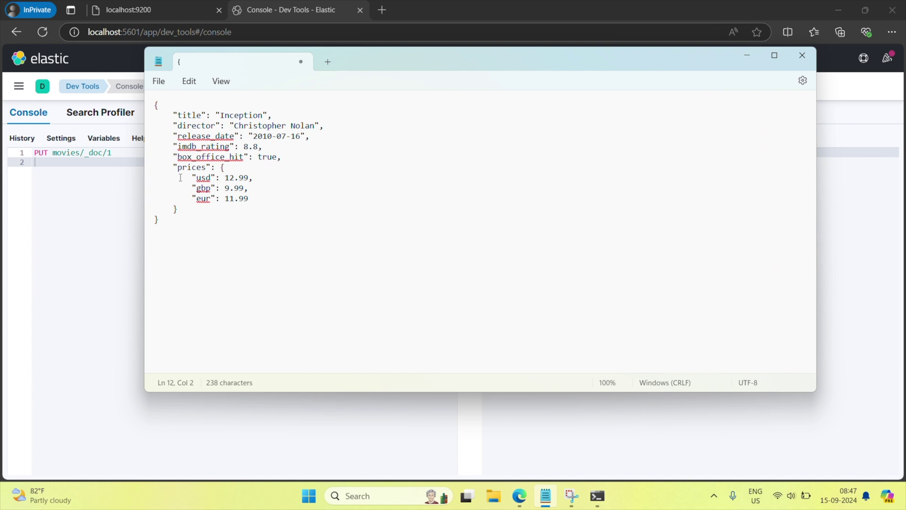
left_click_drag(171, 226, 153, 105)
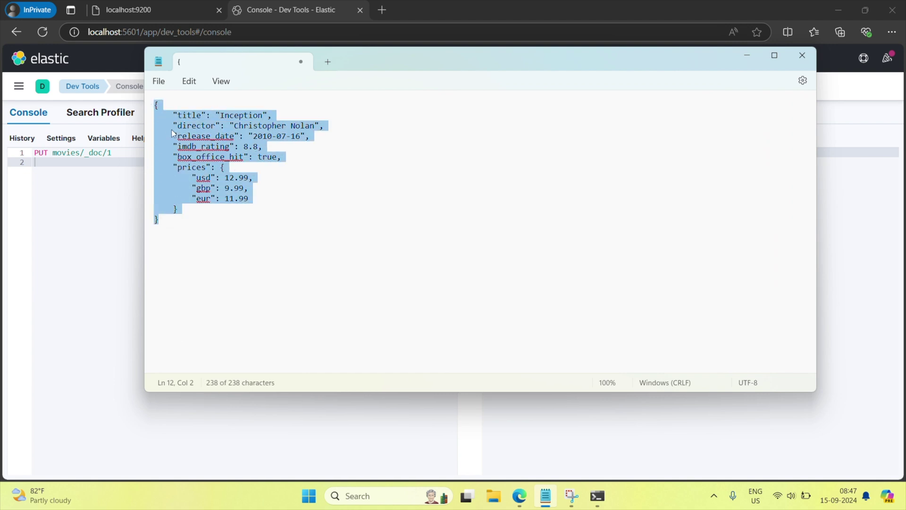
right_click(172, 129)
left_click(206, 192)
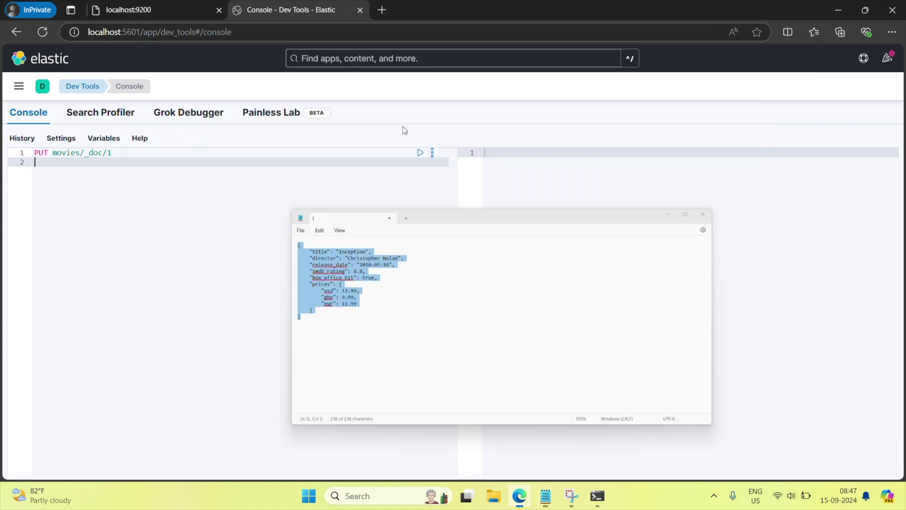
left_click(747, 55)
key("ctrl+v")
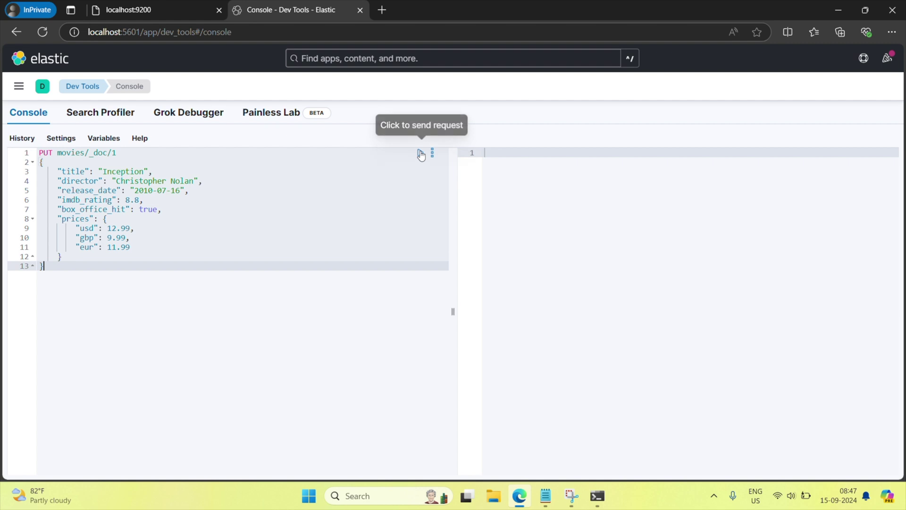
Step: Send the Inception request and review its 201 Created response for document 1
left_click(419, 153)
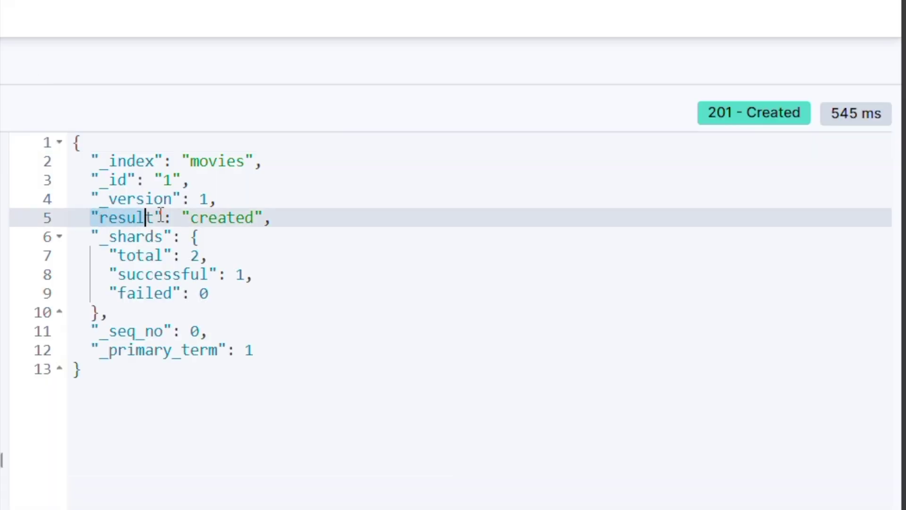
left_click_drag(498, 189, 584, 184)
left_click_drag(263, 203, 316, 219)
left_click(316, 219)
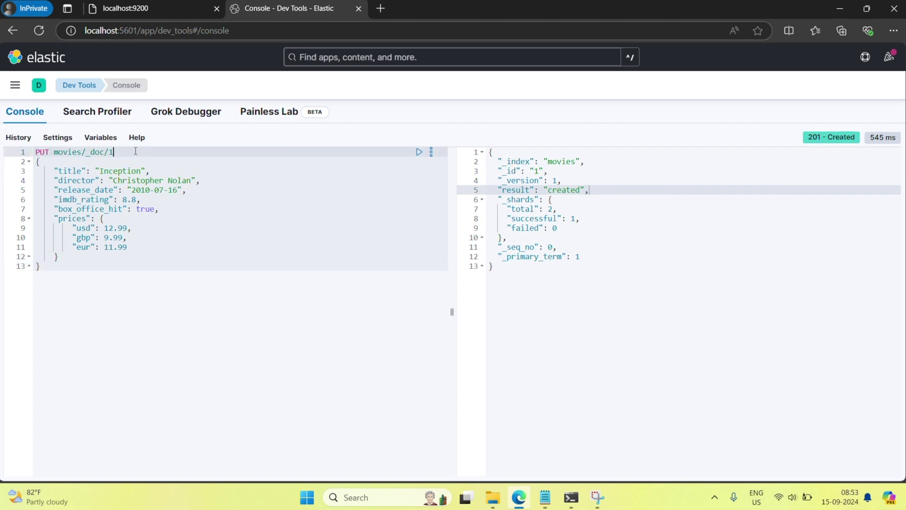
Step: Delete the Inception JSON body, leaving an empty request for document 2
key("shift+Down")
key("shift+Down")
key("shift+Down")
key("shift+Down")
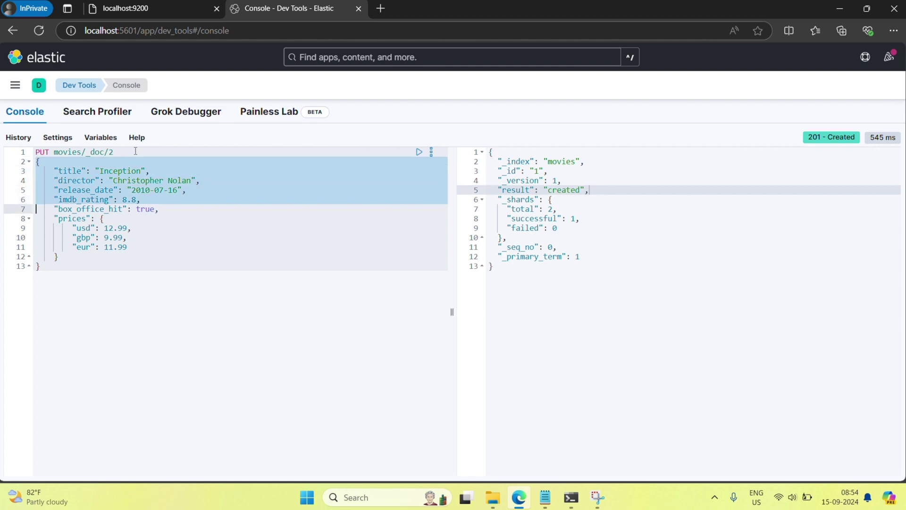
key("shift+Down")
key("shift+Down")
key("shift+Down")
key("BackSpace")
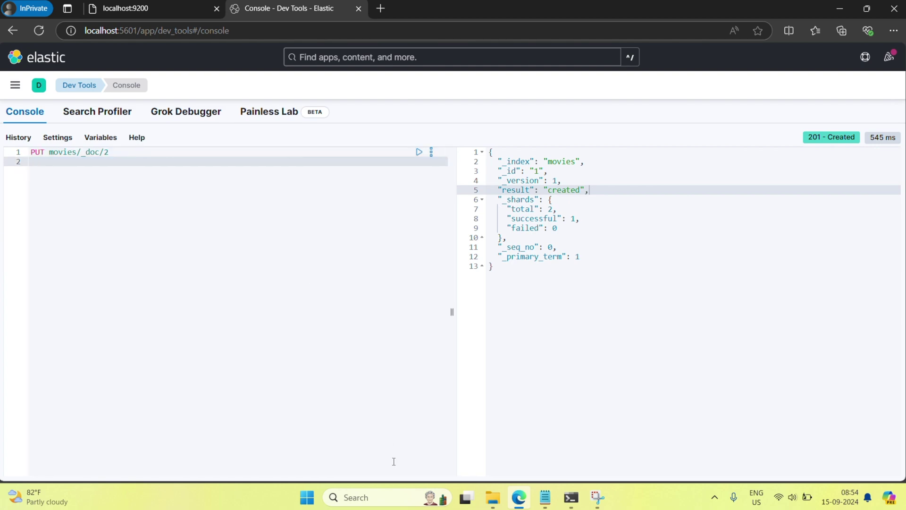
left_click(536, 496)
scroll(206, 191, "up", 10)
scroll(206, 190, "up", 3)
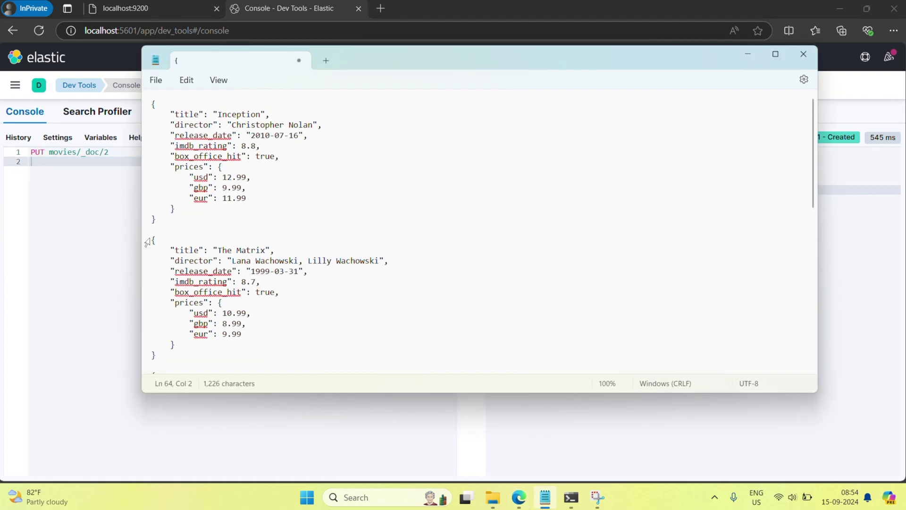
Step: Paste The Matrix JSON into the request body and send it as document 2
left_click(152, 245)
scroll(194, 279, "down", 2)
scroll(194, 279, "down", 1)
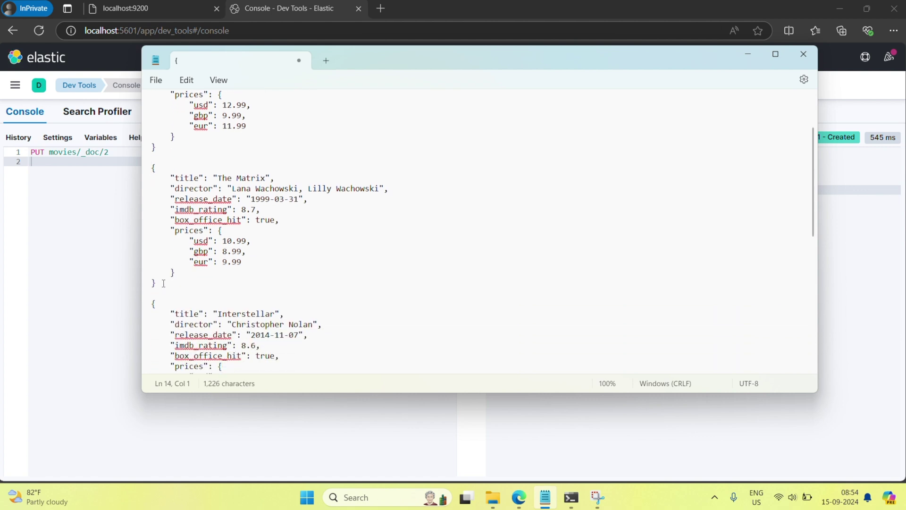
left_click(165, 291, "shift")
key("ctrl+c")
left_click(121, 270)
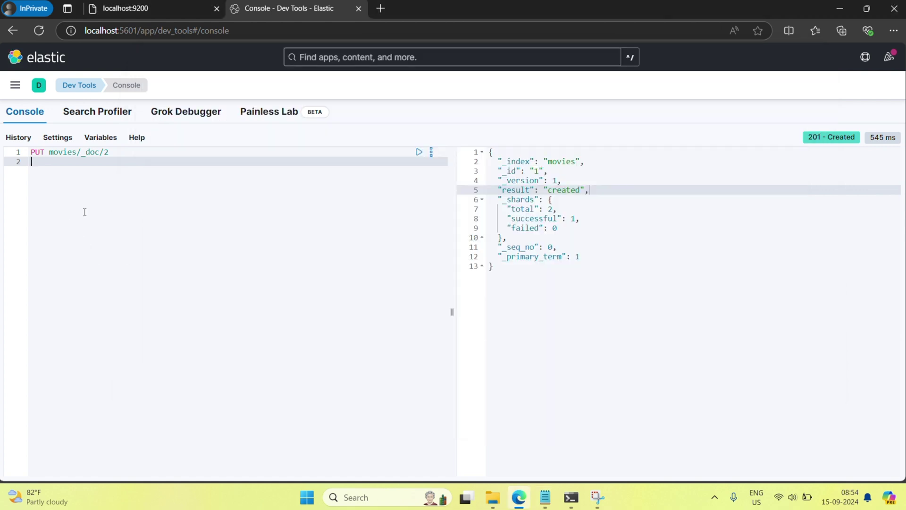
key("ctrl+v")
left_click(421, 154)
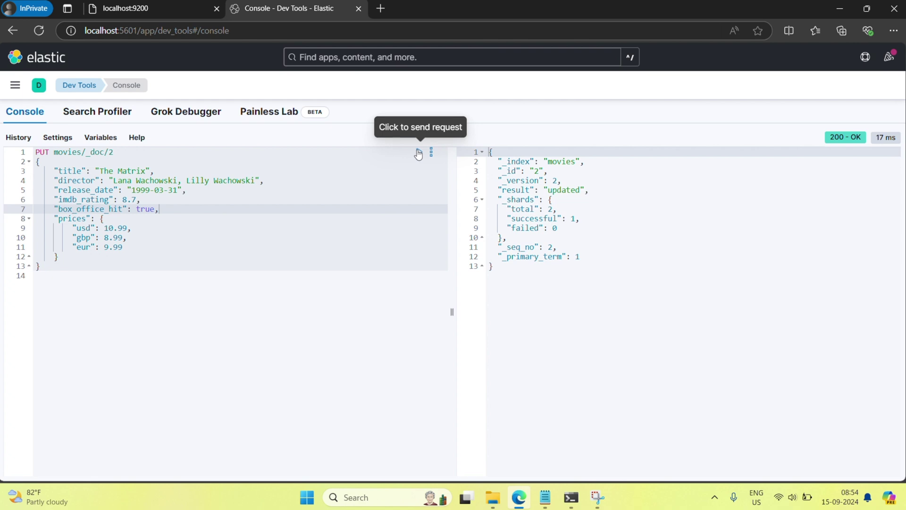
Step: Copy the Interstellar movie JSON from Notepad
left_click(543, 498)
scroll(152, 213, "down", 4)
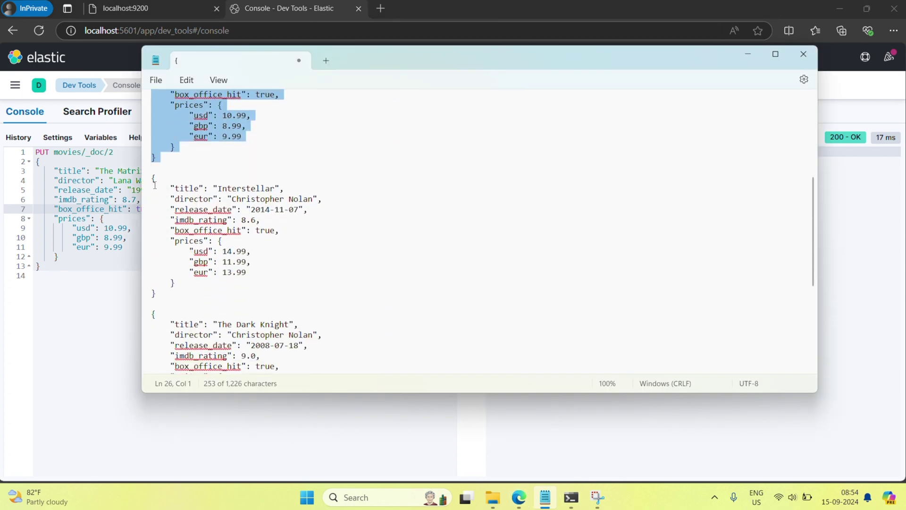
left_click(152, 178)
left_click(163, 285, "shift")
left_click(175, 253)
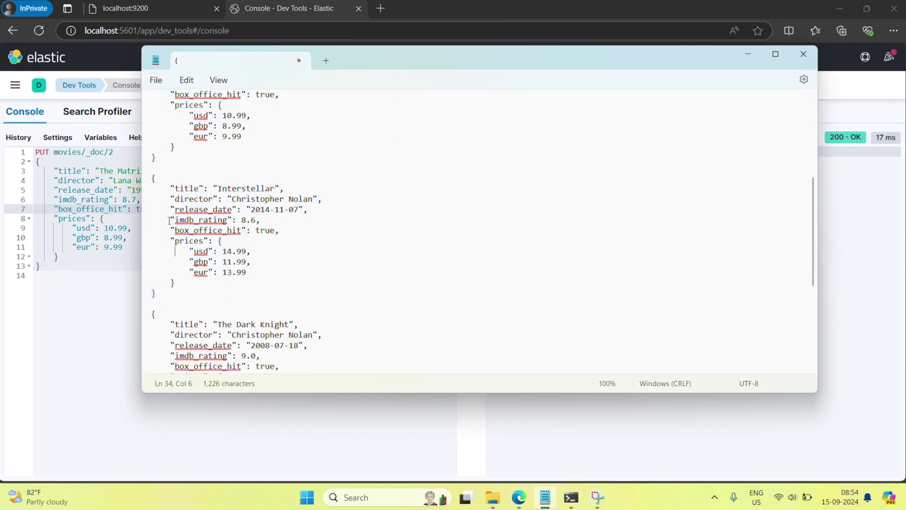
left_click_drag(153, 179, 156, 294)
right_click(170, 238)
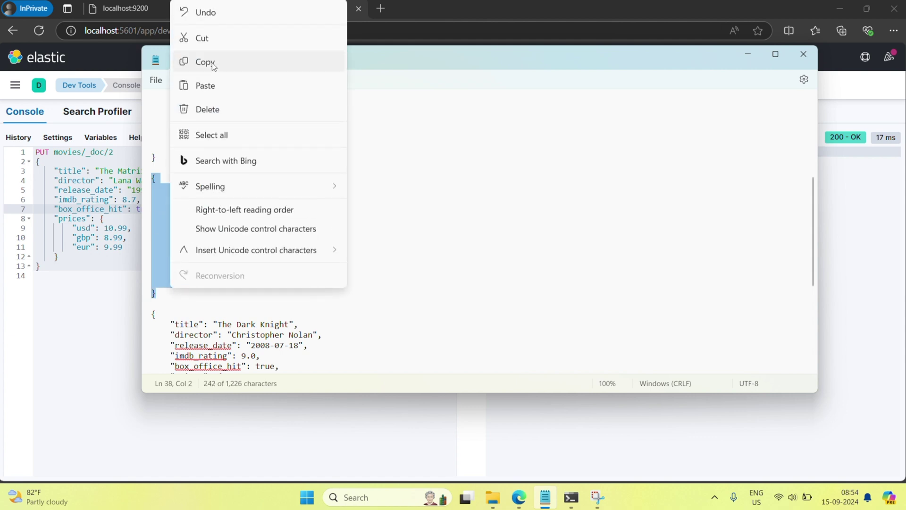
left_click(202, 61)
Step: Replace the body with Interstellar, change the id to 3, and send it
left_click(64, 269)
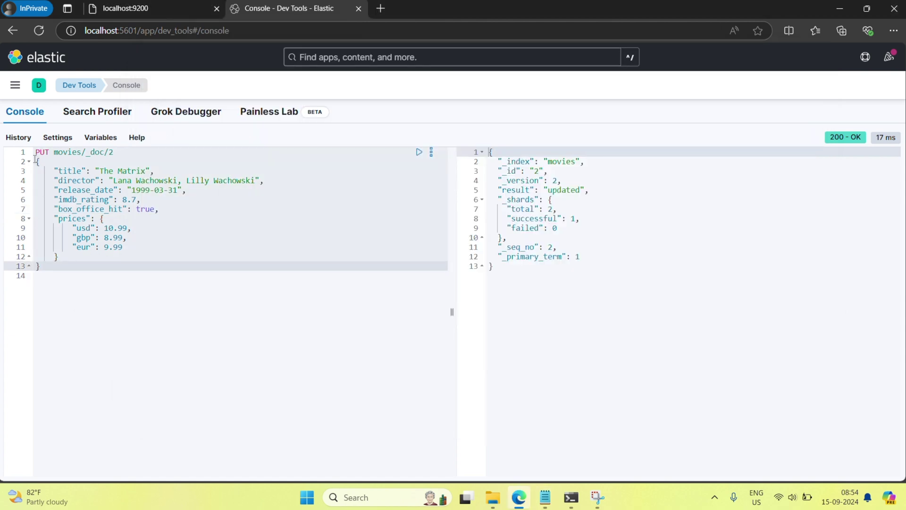
left_click(35, 160, "shift")
key("ctrl+v")
left_click(132, 152)
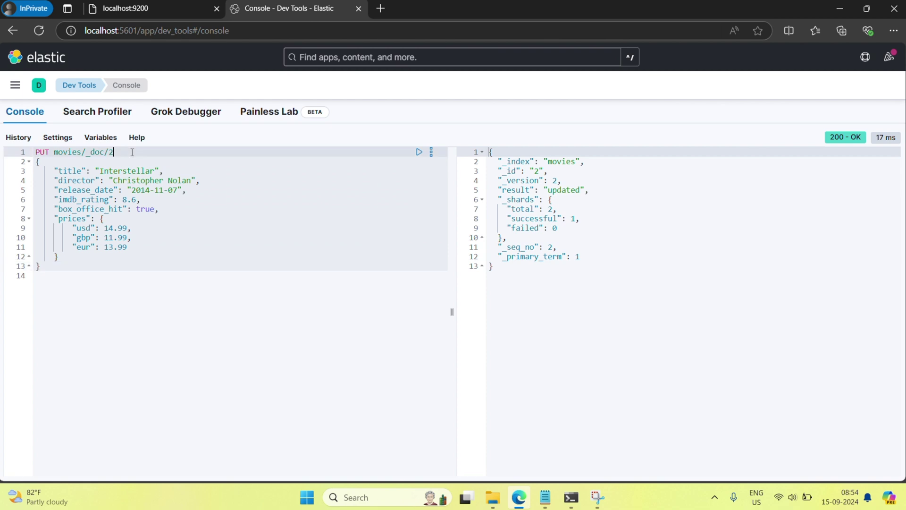
key("BackSpace")
type("3")
left_click(269, 190)
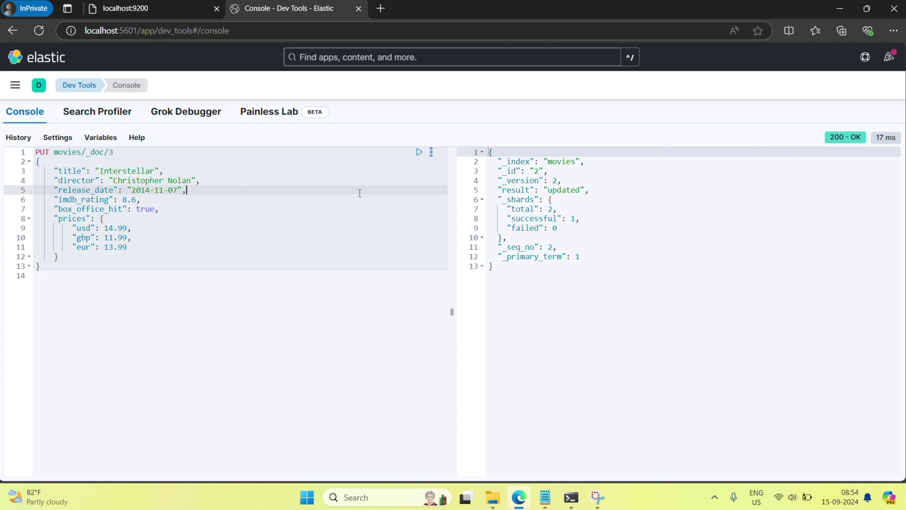
left_click(418, 152)
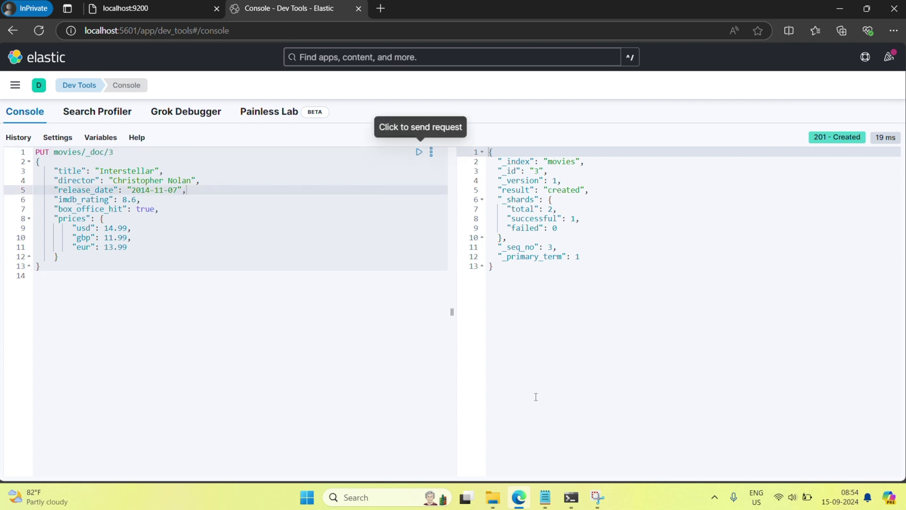
left_click(544, 497)
scroll(157, 160, "down", 1)
scroll(158, 159, "down", 4)
Step: Replace the body with The Dark Knight JSON, change the id to 4, and send it
left_click_drag(157, 159, 163, 285)
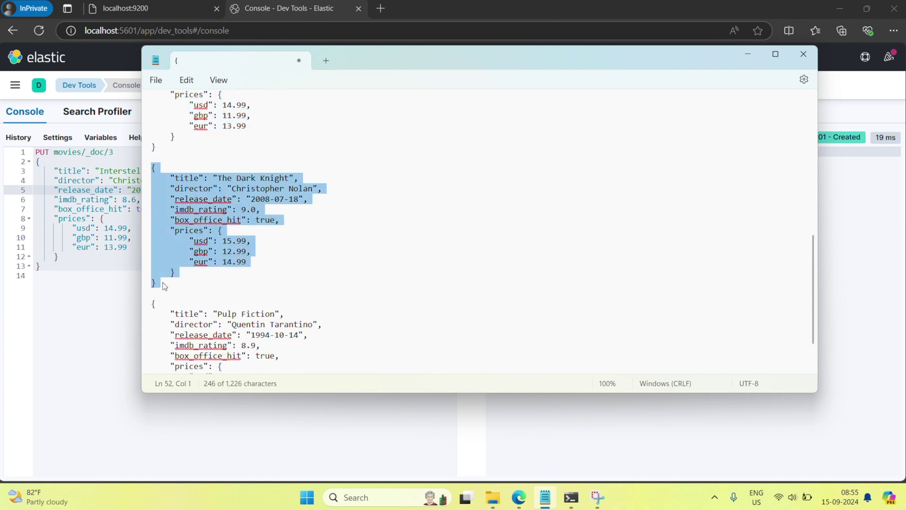
right_click(160, 282)
left_click(195, 61)
left_click(518, 497)
left_click_drag(43, 269, 92, 174)
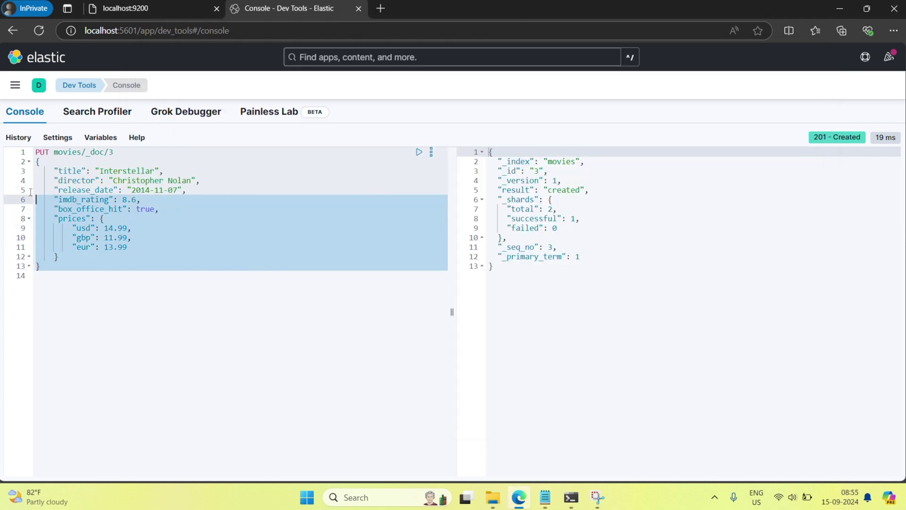
key("BackSpace")
key("ctrl+v")
left_click(126, 151)
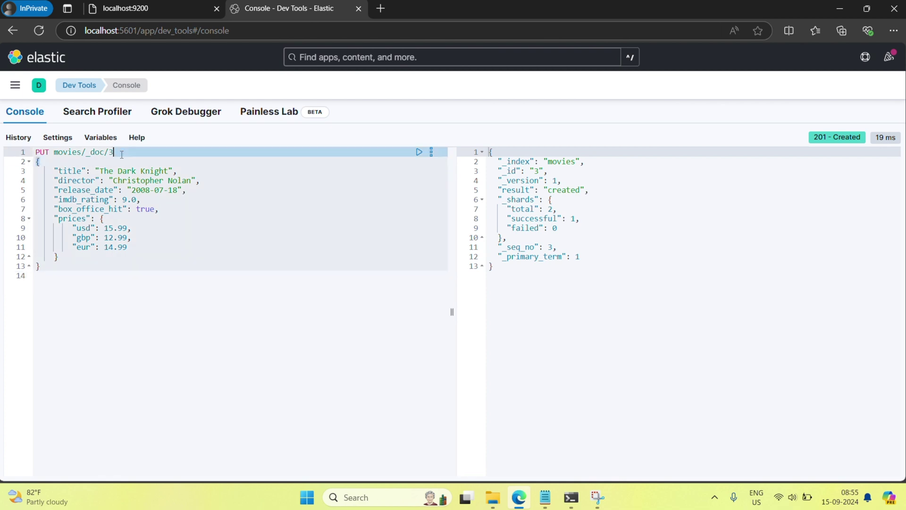
key("BackSpace")
type("4")
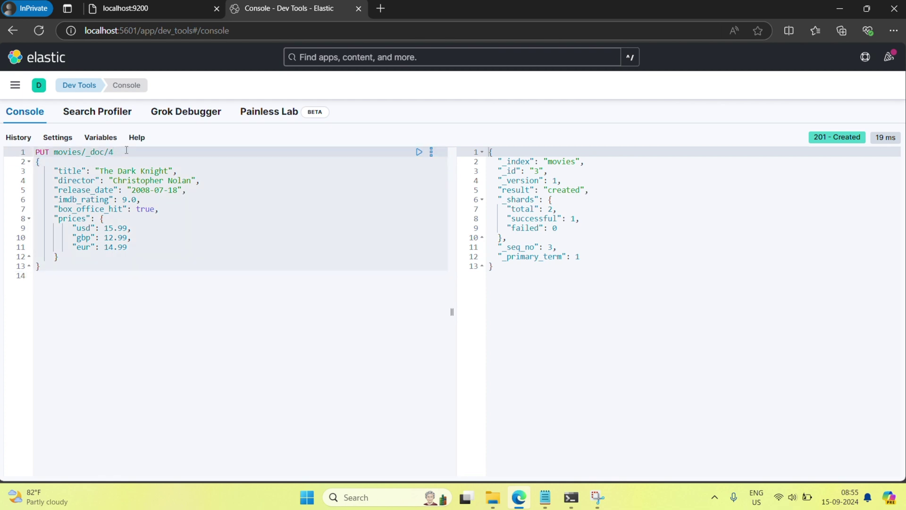
left_click(419, 151)
left_click(545, 497)
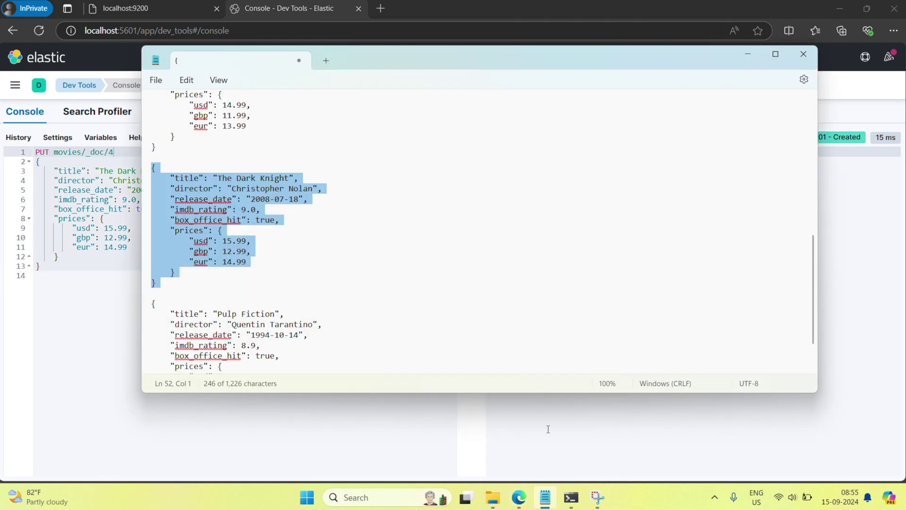
scroll(494, 280, "down", 3)
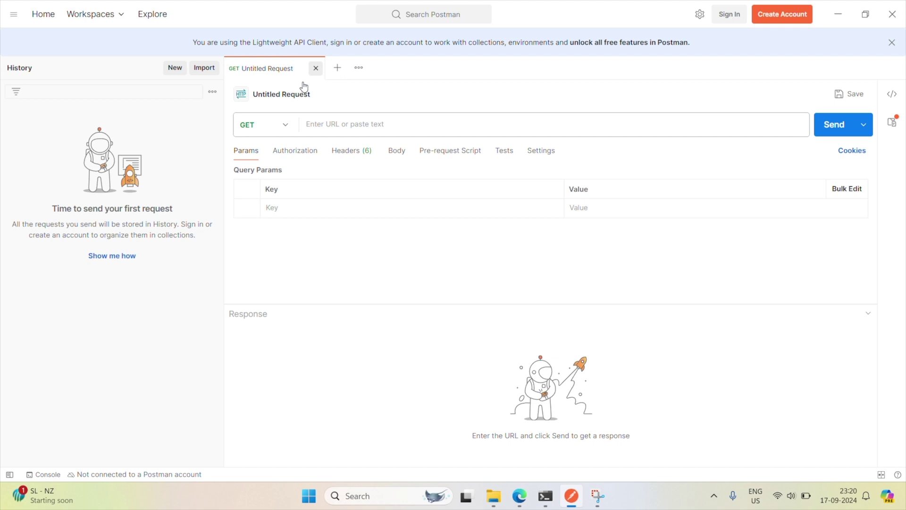
Step: Switch the Postman method to PUT and paste the localhost:9200 address into the URL
left_click(269, 132)
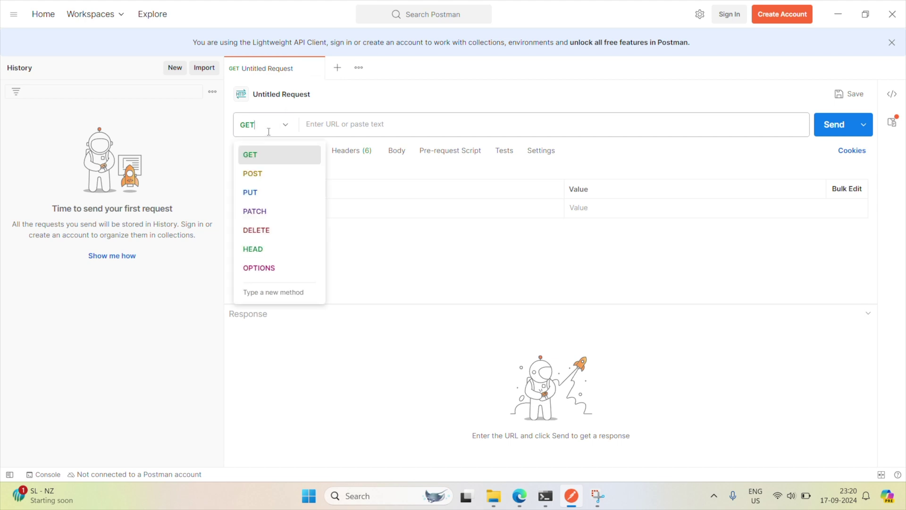
left_click(263, 193)
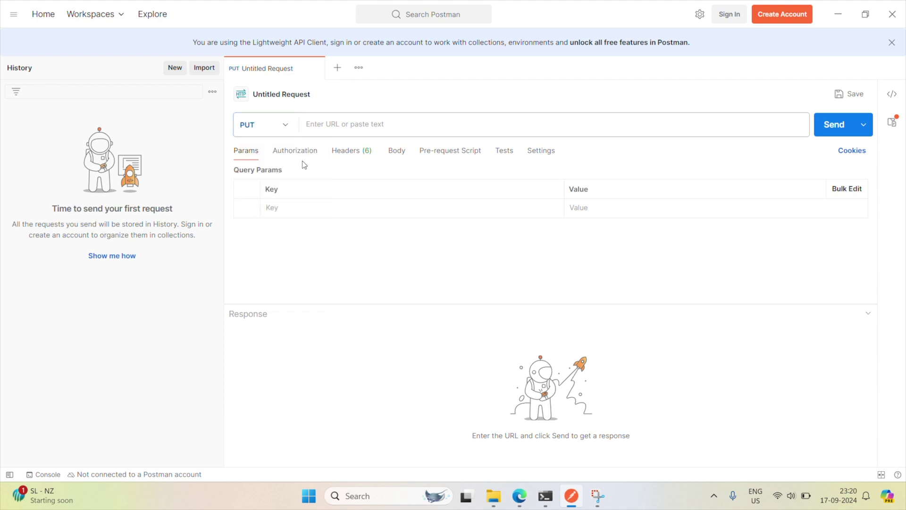
left_click(329, 125)
key("ctrl+v")
type("/movies")
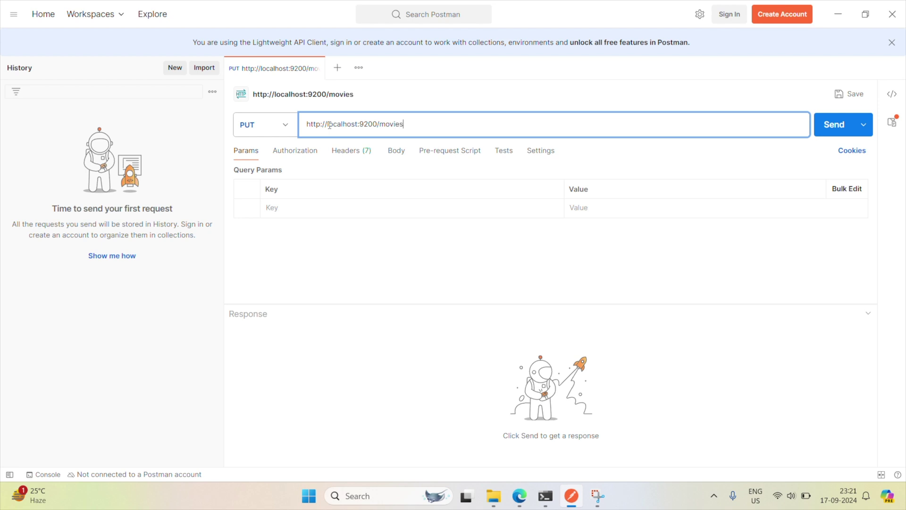
type("/_d")
type("oc/1")
Step: Add a Content-Type header with value application/json to the Postman PUT request
left_click(361, 152)
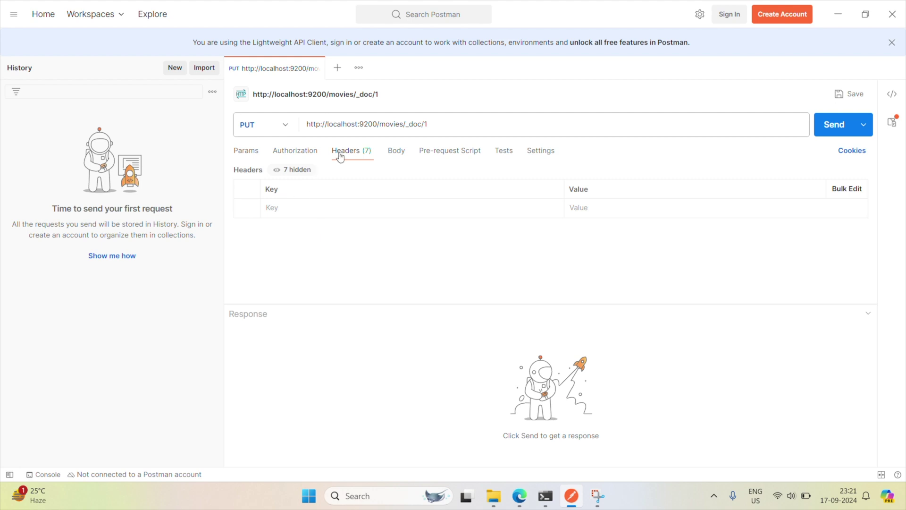
left_click(316, 209)
type("content")
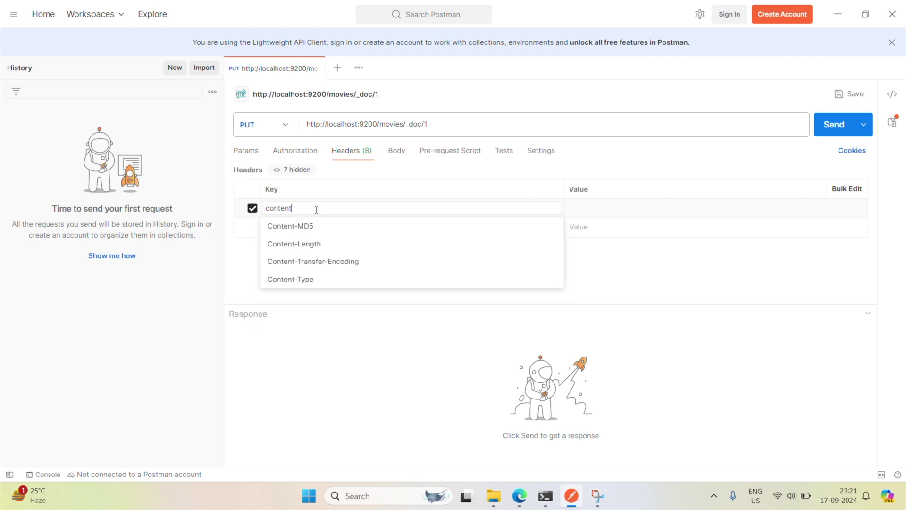
left_click(332, 279)
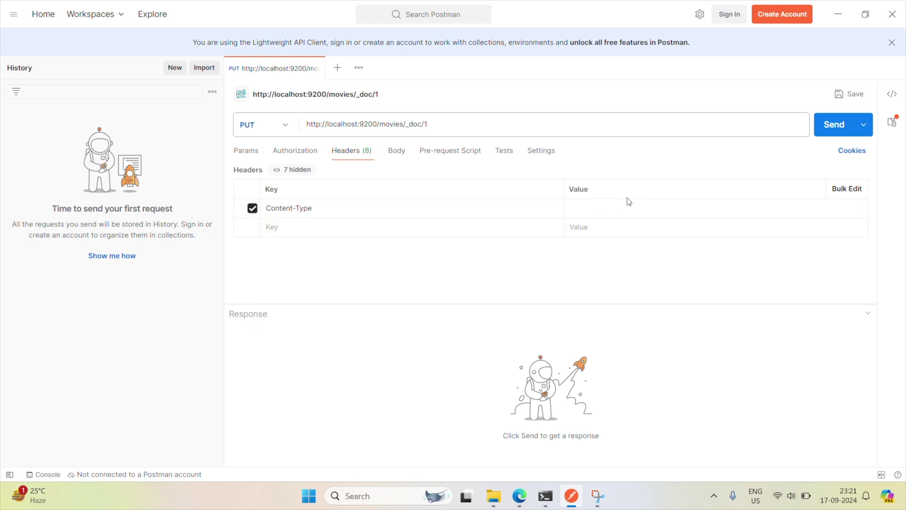
left_click(614, 208)
type("app")
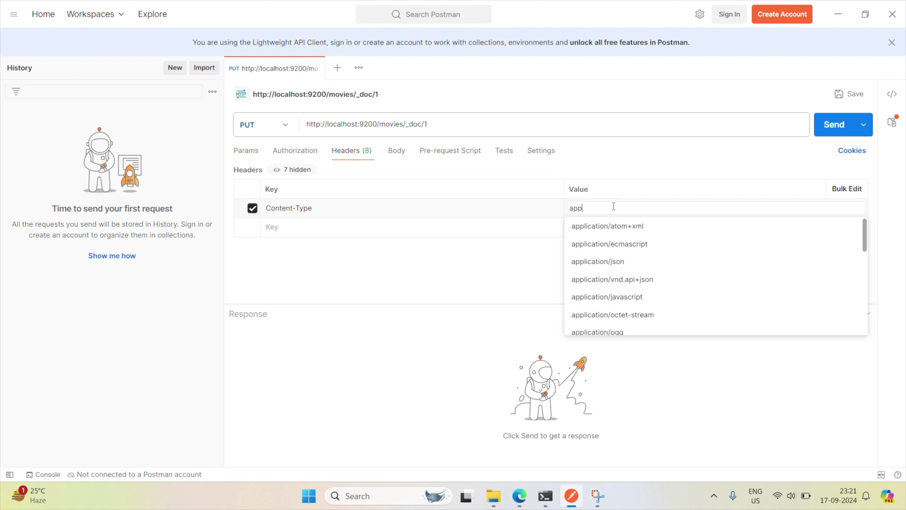
type("l")
key("Down")
key("Down")
key("Down")
type("'")
left_click(614, 207)
left_click(608, 263)
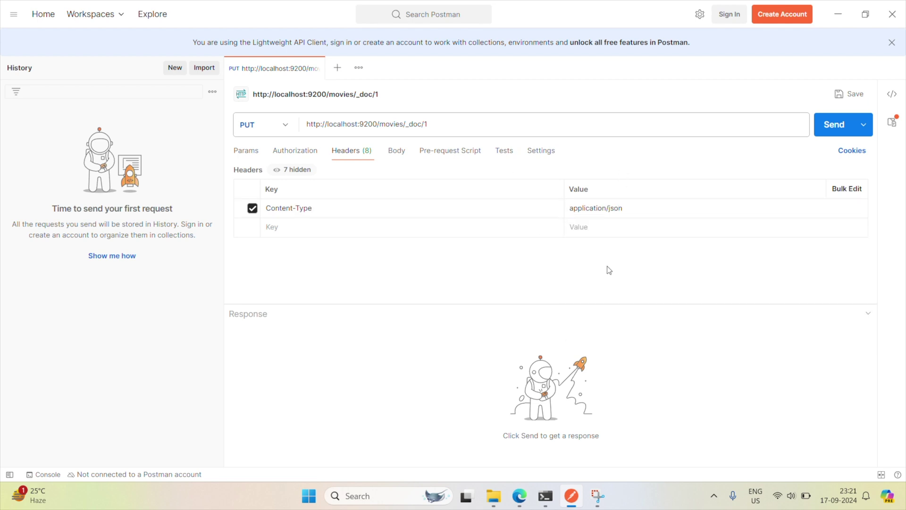
left_click(398, 152)
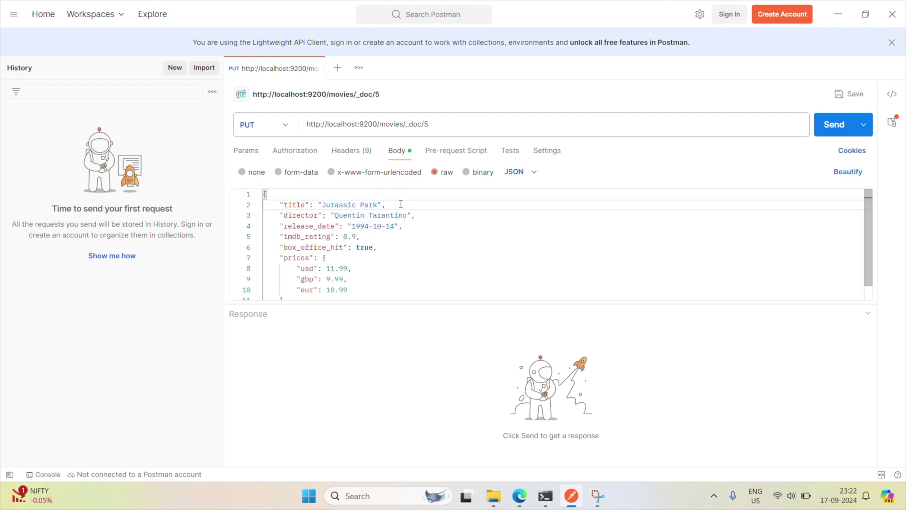
type(": The LOst World :")
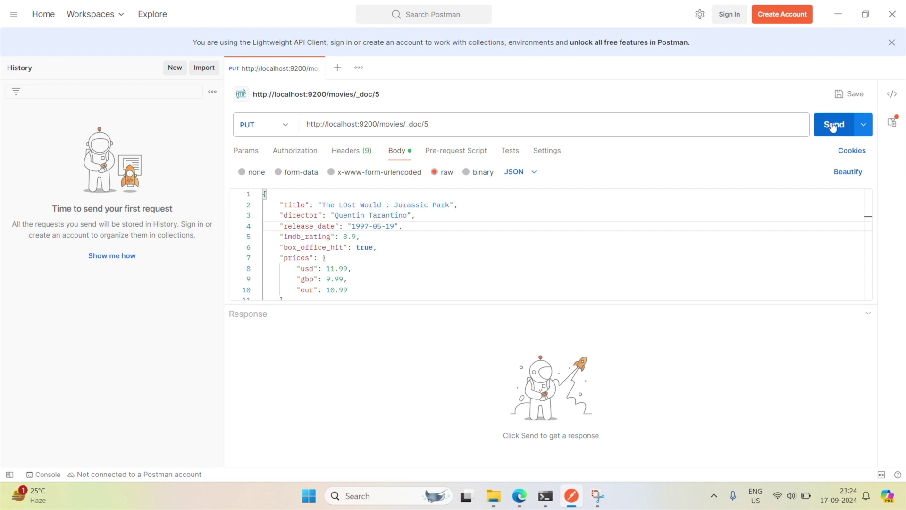
scroll(773, 207, "down", 1)
scroll(773, 207, "up", 1)
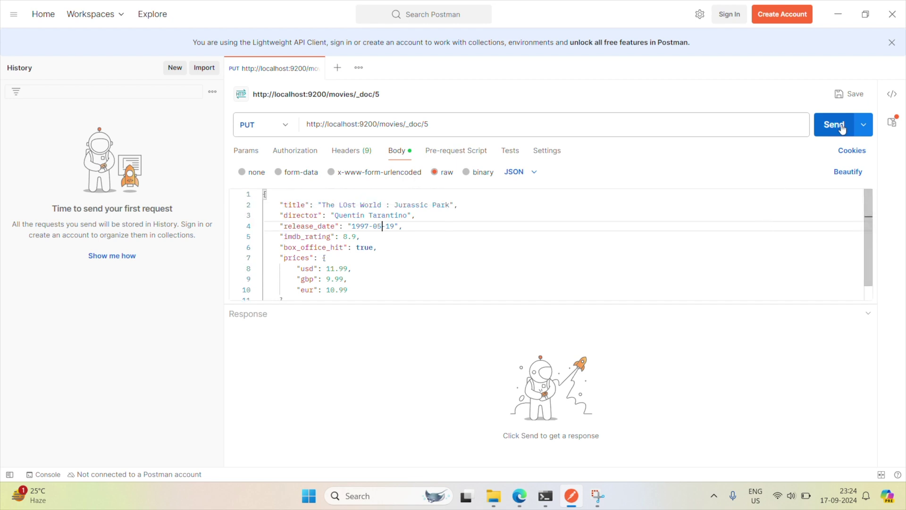
Step: Send the movies/_doc/5 PUT, confirm 201 Created, and display the request as cURL
left_click(835, 125)
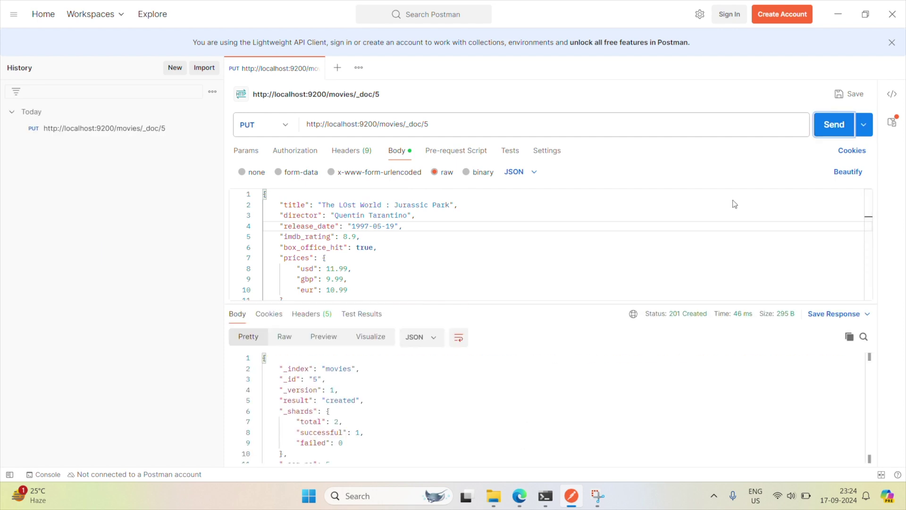
scroll(506, 390, "down", 2)
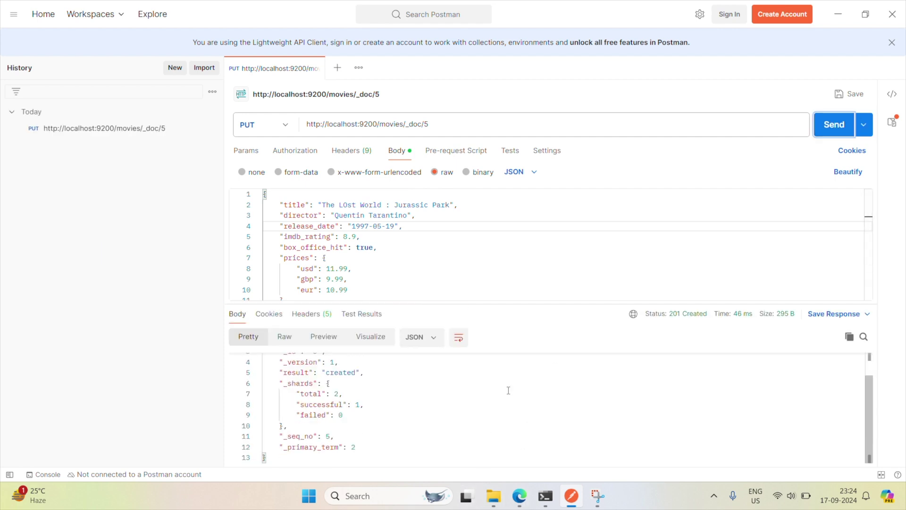
scroll(576, 375, "up", 2)
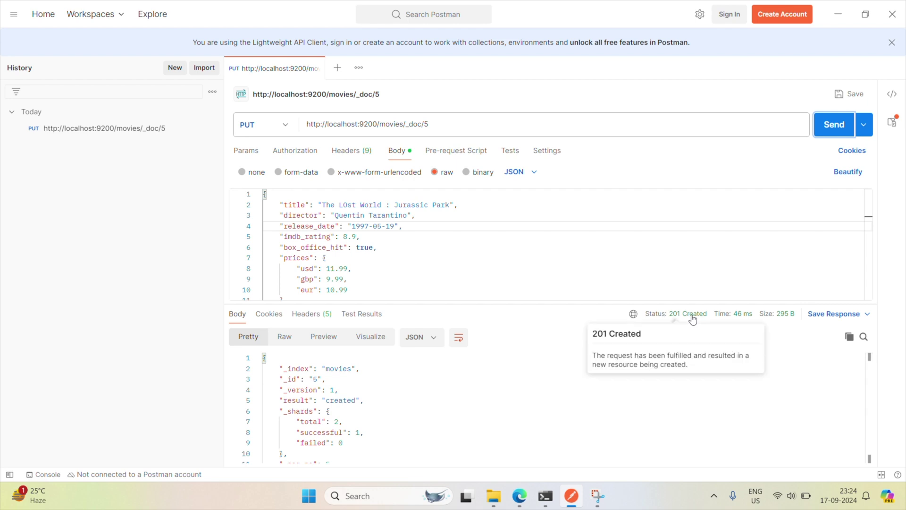
scroll(470, 398, "down", 2)
scroll(432, 402, "up", 2)
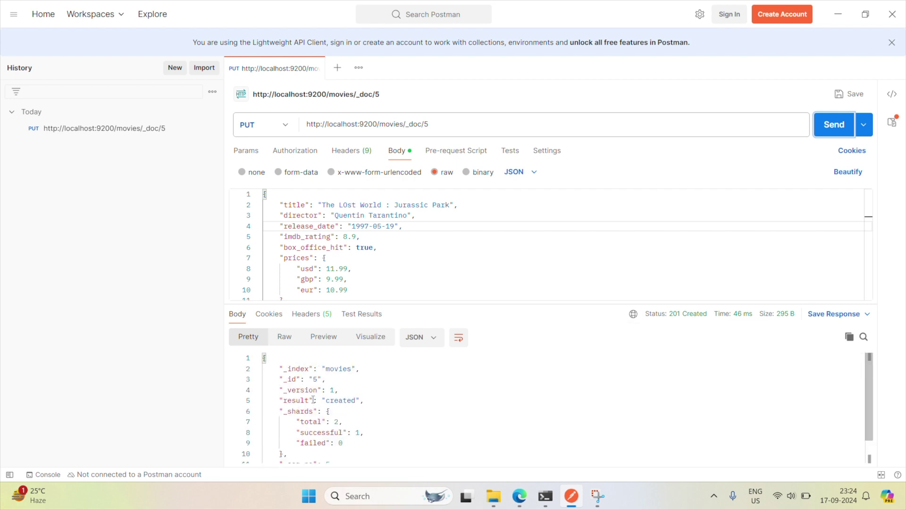
left_click_drag(549, 305, 551, 260)
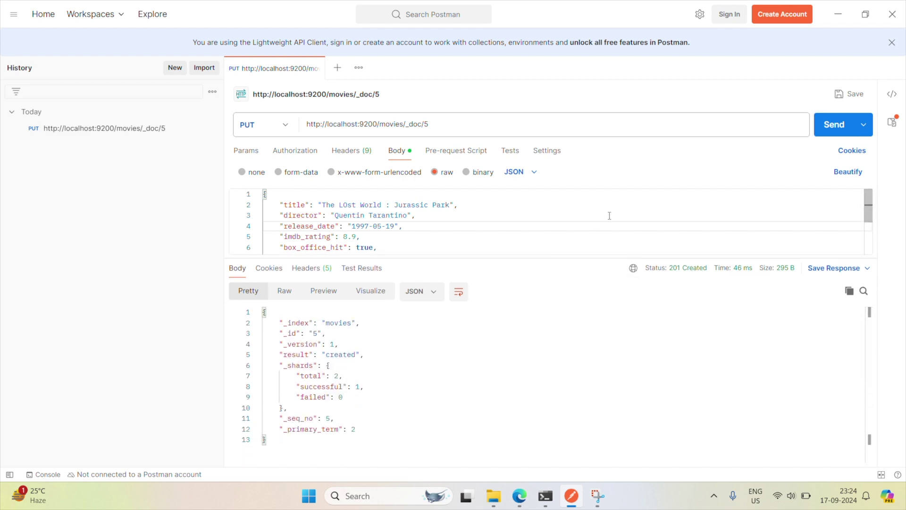
scroll(619, 220, "down", 3)
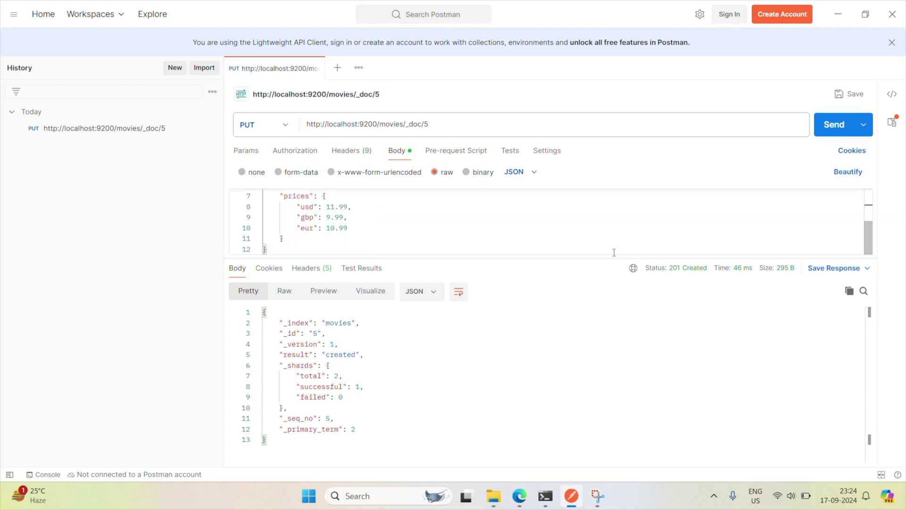
left_click(892, 94)
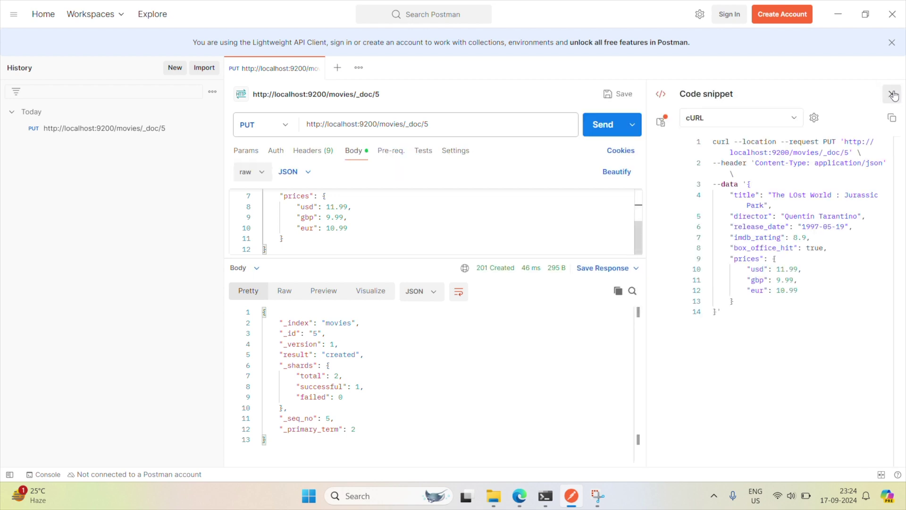